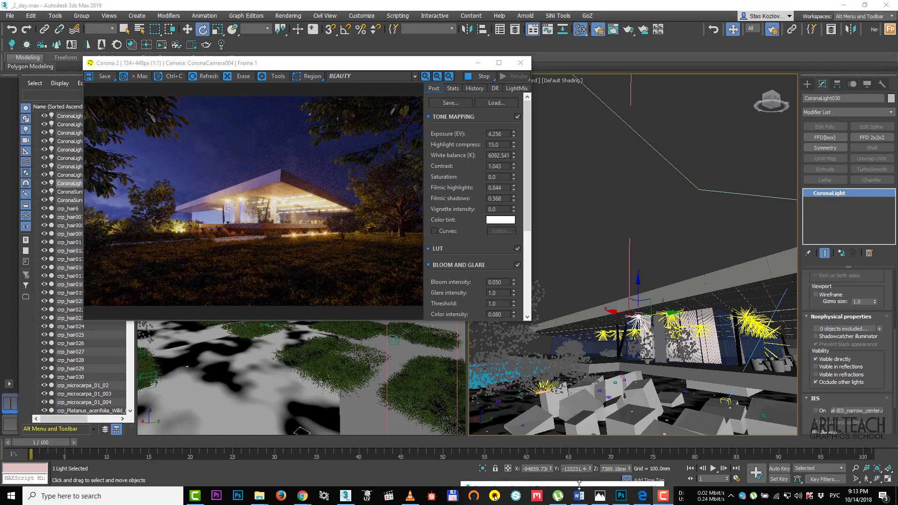
# Step: Move the Render Setup: Corona 2 window up from behind the taskbar, beside the Corona VFB
pyautogui.moveTo(577, 485); pyautogui.dragTo(679, 61)
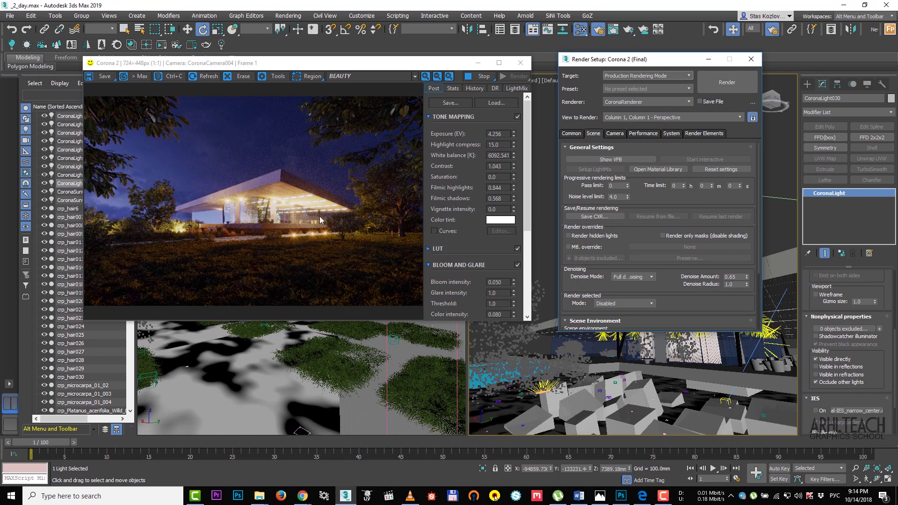
# Step: Zoom the VFB to 2:1 and 4:1 to inspect the pavilion's lights and grass
pyautogui.scroll(1, 254, 216)
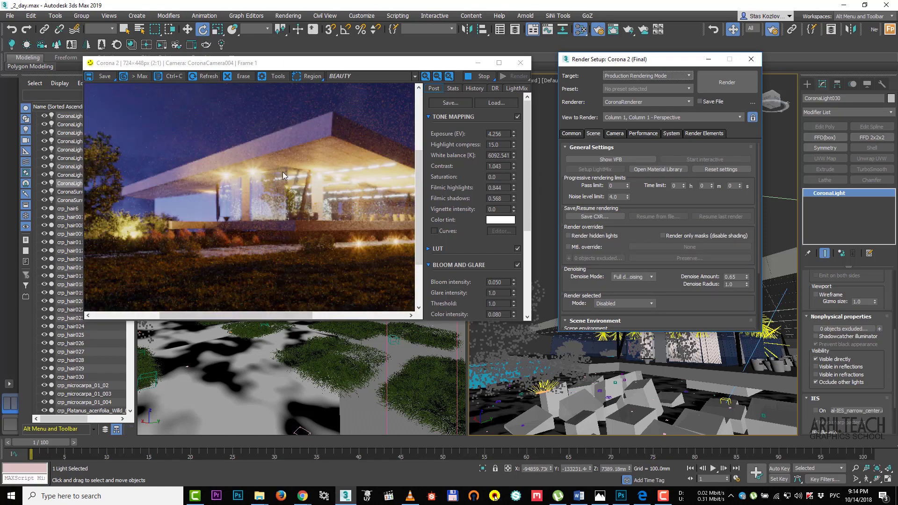
pyautogui.moveTo(191, 243); pyautogui.dragTo(311, 225)
pyautogui.scroll(-1, 309, 226)
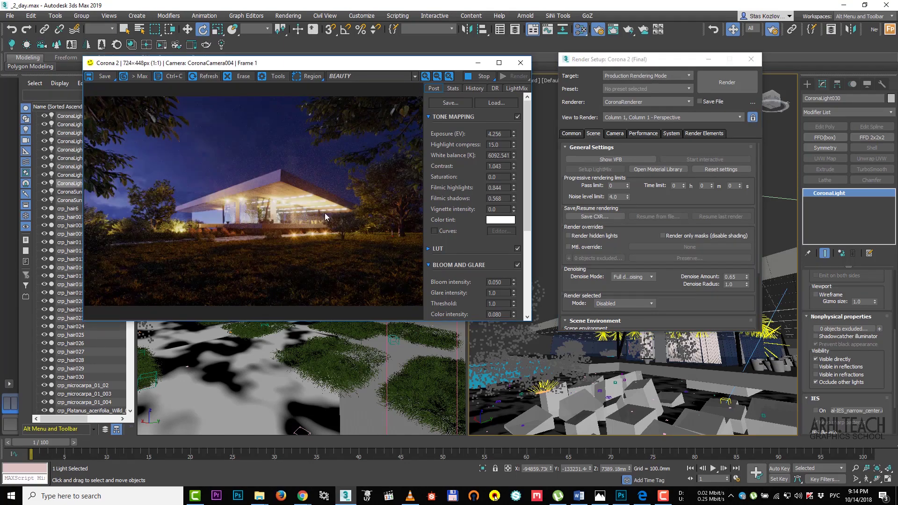
pyautogui.scroll(1, 260, 220)
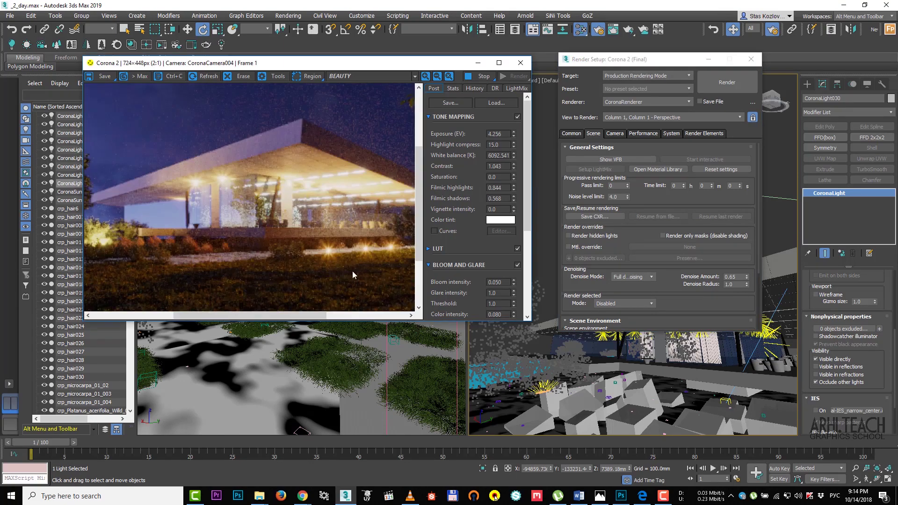
pyautogui.scroll(1, 330, 254)
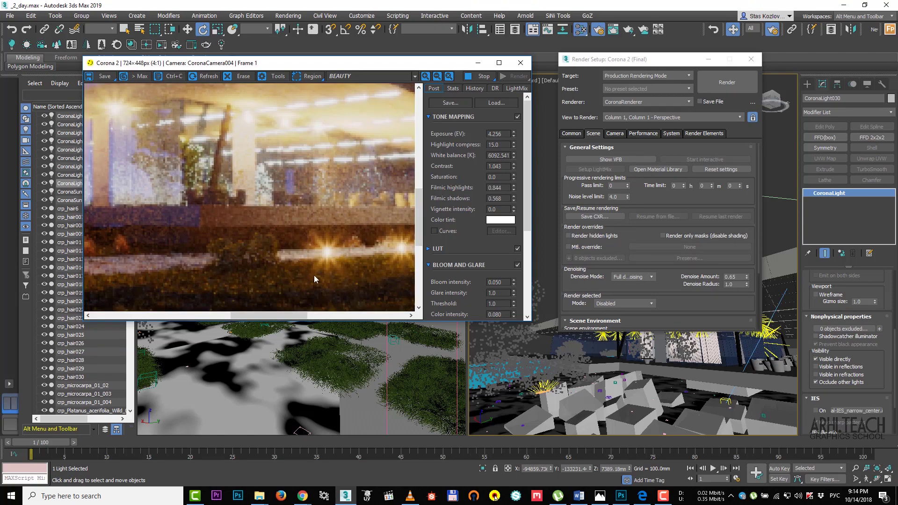
# Step: Return the VFB to 1:1 and move Render Setup to the lower left
pyautogui.scroll(-1, 308, 292)
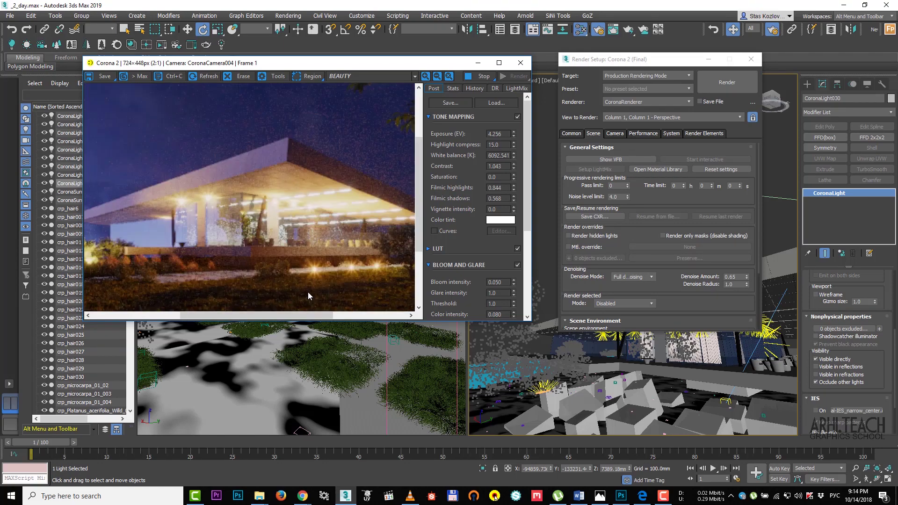
pyautogui.scroll(-1, 308, 292)
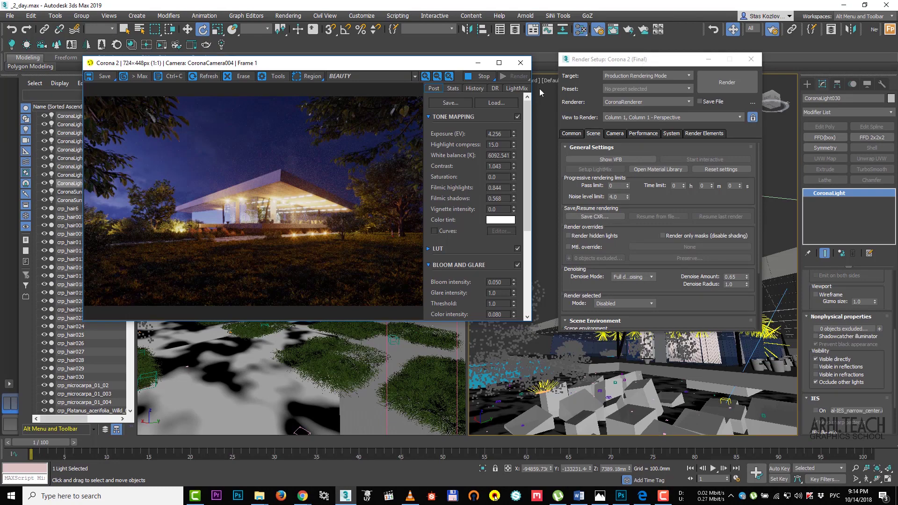
pyautogui.moveTo(648, 58); pyautogui.dragTo(196, 197)
pyautogui.moveTo(400, 61); pyautogui.dragTo(343, 30)
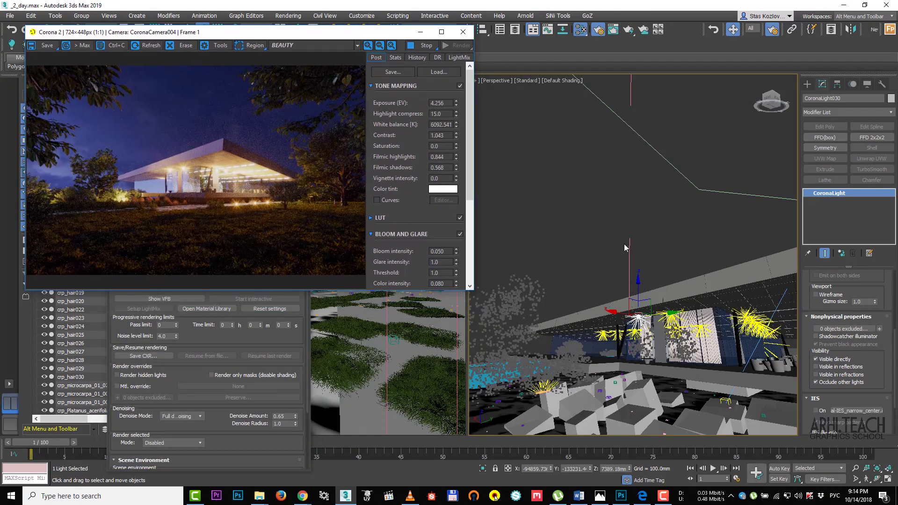
# Step: Maximize the Perspective viewport with Alt+W and orbit to a level view of the ceiling lights
pyautogui.middleClick(625, 243)
pyautogui.hotkey('alt', 'w')
pyautogui.moveTo(627, 218); pyautogui.dragTo(697, 161, button='middle')
pyautogui.keyDown('alt'); pyautogui.moveTo(697, 162); pyautogui.dragTo(616, 286, button='middle'); pyautogui.keyUp('alt')
pyautogui.scroll(4, 626, 320)
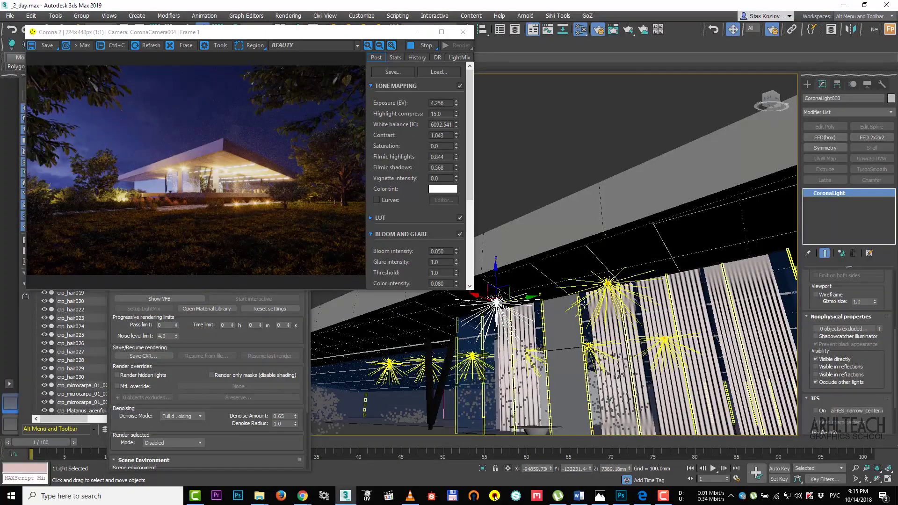
pyautogui.keyDown('alt'); pyautogui.moveTo(570, 306); pyautogui.dragTo(580, 319, button='middle'); pyautogui.keyUp('alt')
pyautogui.keyDown('alt'); pyautogui.moveTo(421, 328); pyautogui.dragTo(476, 331, button='middle'); pyautogui.keyUp('alt')
# Step: Pan and zoom along the roof underside around the ceiling CoronaLights
pyautogui.moveTo(372, 344); pyautogui.dragTo(613, 300, button='middle')
pyautogui.scroll(5, 615, 312)
pyautogui.scroll(8, 499, 281)
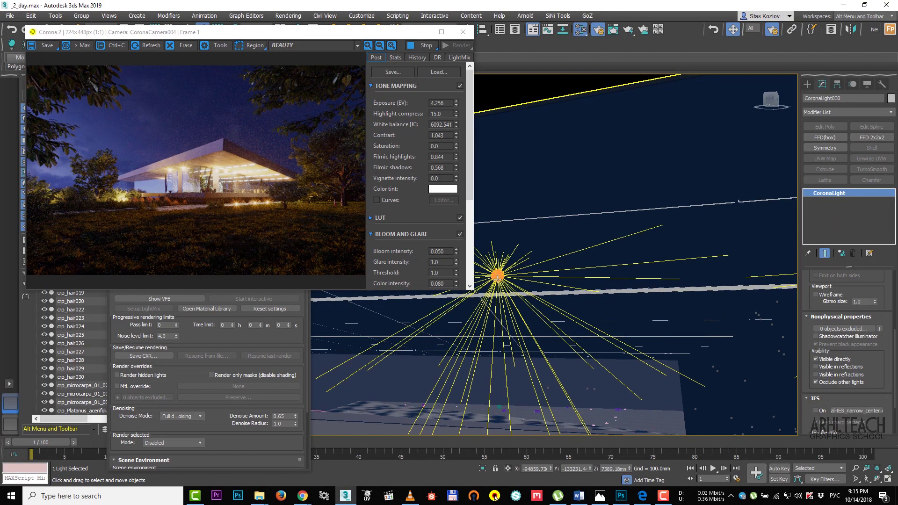
pyautogui.scroll(-5, 497, 279)
pyautogui.moveTo(651, 322); pyautogui.dragTo(440, 325, button='middle')
pyautogui.scroll(-4, 440, 325)
pyautogui.keyDown('alt'); pyautogui.moveTo(679, 328); pyautogui.dragTo(659, 342, button='middle'); pyautogui.keyUp('alt')
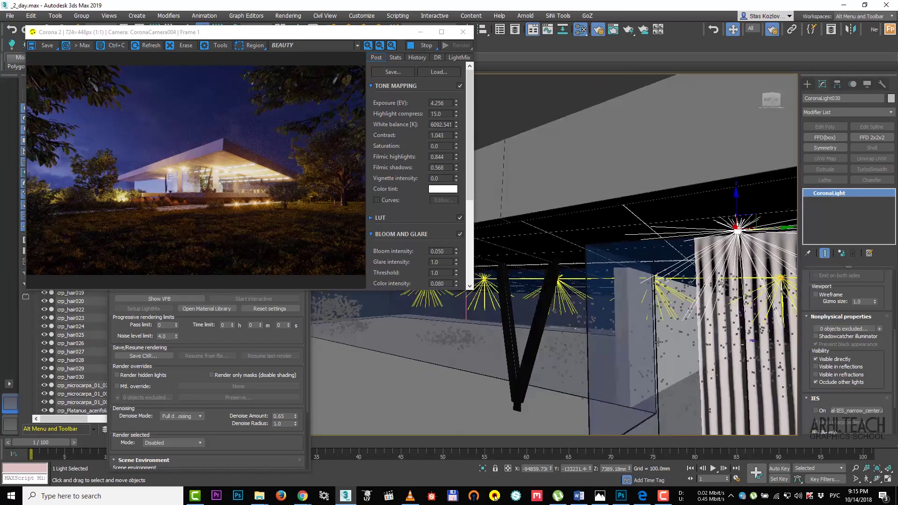
pyautogui.scroll(-4, 658, 342)
# Step: Orbit to the building's other side and a lower angle on the ceiling lights
pyautogui.moveTo(515, 335); pyautogui.dragTo(528, 299, button='middle')
pyautogui.scroll(4, 528, 290)
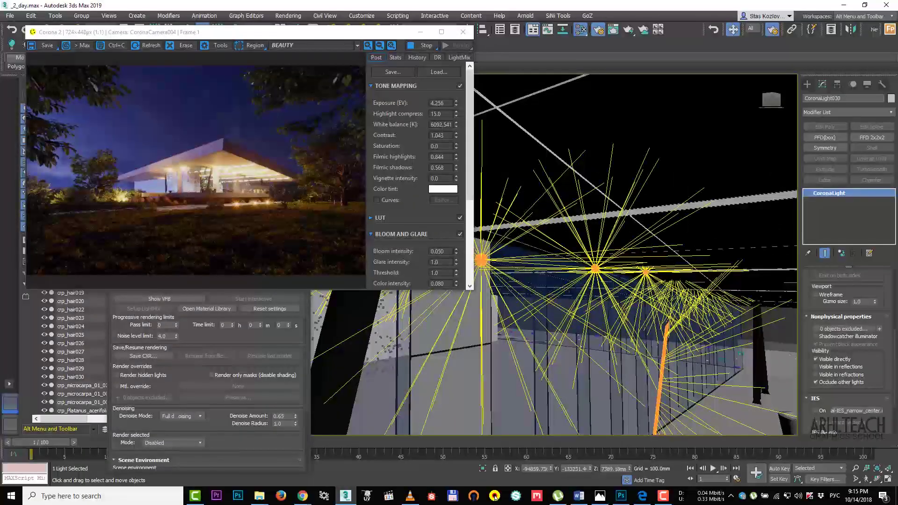
pyautogui.scroll(-6, 648, 304)
pyautogui.keyDown('alt'); pyautogui.moveTo(648, 323); pyautogui.dragTo(596, 305, button='middle'); pyautogui.keyUp('alt')
pyautogui.scroll(6, 596, 305)
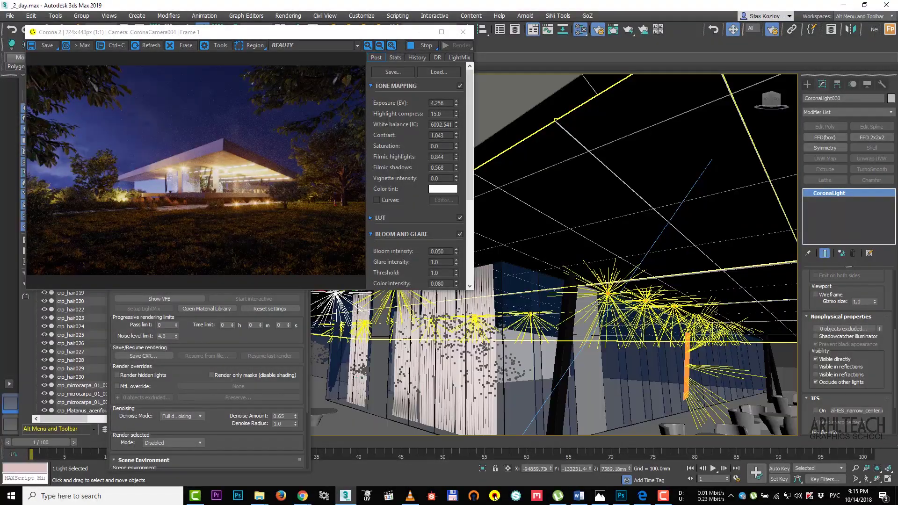
pyautogui.moveTo(714, 284)
pyautogui.keyDown('alt'); pyautogui.mouseDown(button='middle')
pyautogui.moveTo(703, 262)
pyautogui.moveTo(701, 285)
pyautogui.mouseUp(button='middle'); pyautogui.keyUp('alt')
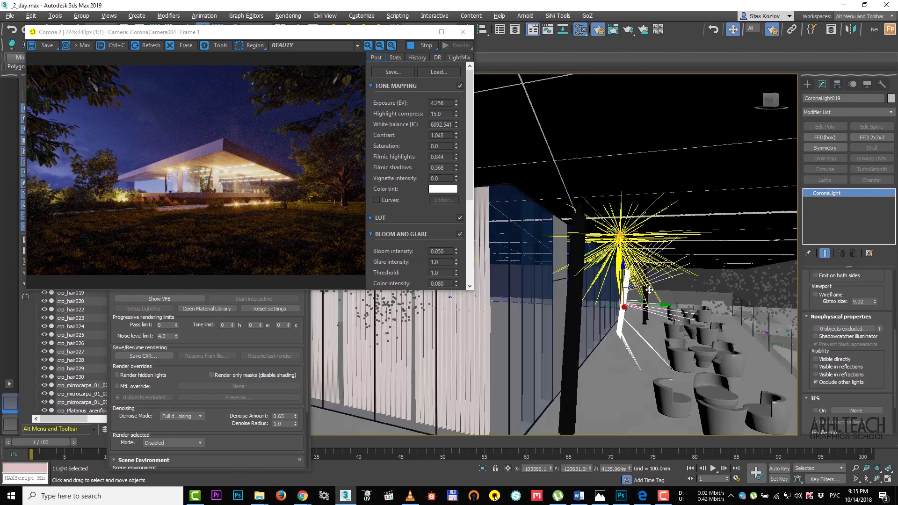
# Step: Orbit and pan over the palms, terrace pots and roof
pyautogui.keyDown('alt'); pyautogui.moveTo(650, 290); pyautogui.dragTo(626, 284, button='middle'); pyautogui.keyUp('alt')
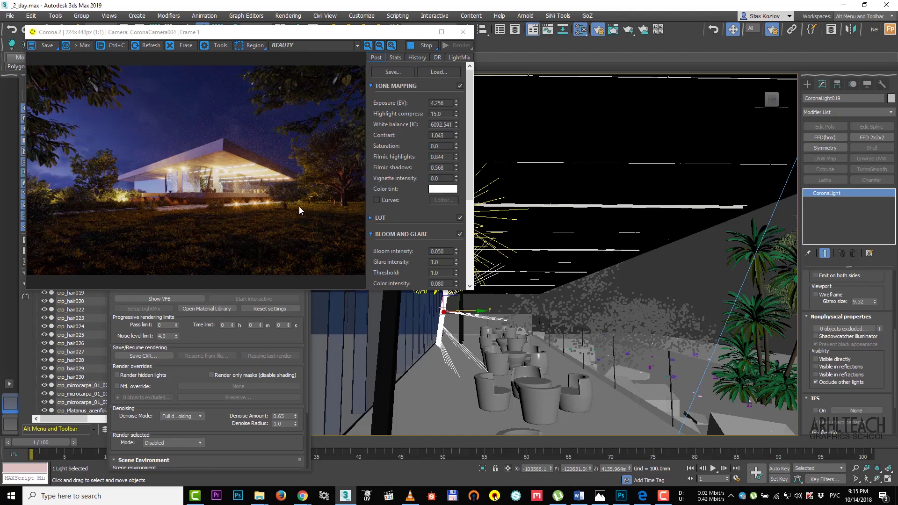
pyautogui.moveTo(722, 291); pyautogui.dragTo(479, 325, button='middle')
pyautogui.scroll(-6, 547, 331)
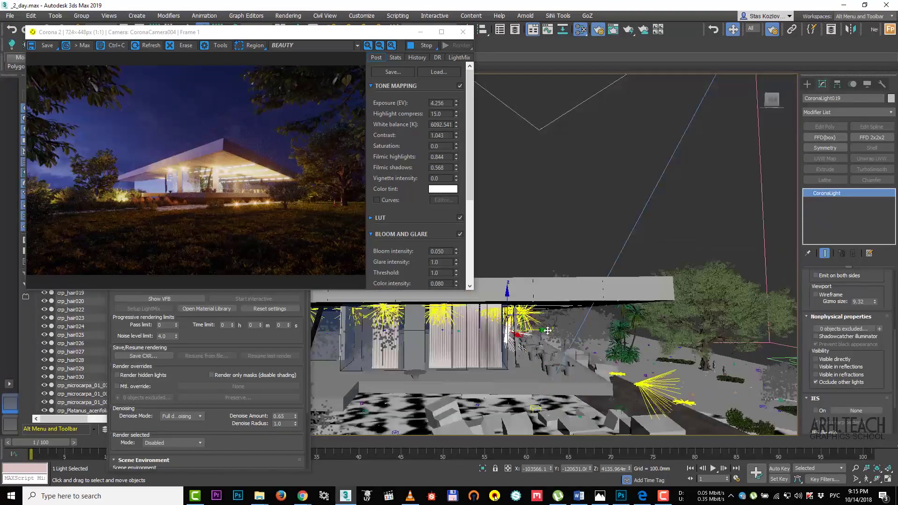
pyautogui.keyDown('alt'); pyautogui.moveTo(548, 330); pyautogui.dragTo(646, 307, button='middle'); pyautogui.keyUp('alt')
pyautogui.keyDown('alt'); pyautogui.moveTo(645, 306); pyautogui.dragTo(564, 333, button='middle'); pyautogui.keyUp('alt')
# Step: Zoom in and select the garden light CoronaLight028 beside the terrace
pyautogui.scroll(5, 582, 331)
pyautogui.click(579, 357)
pyautogui.click(542, 315)
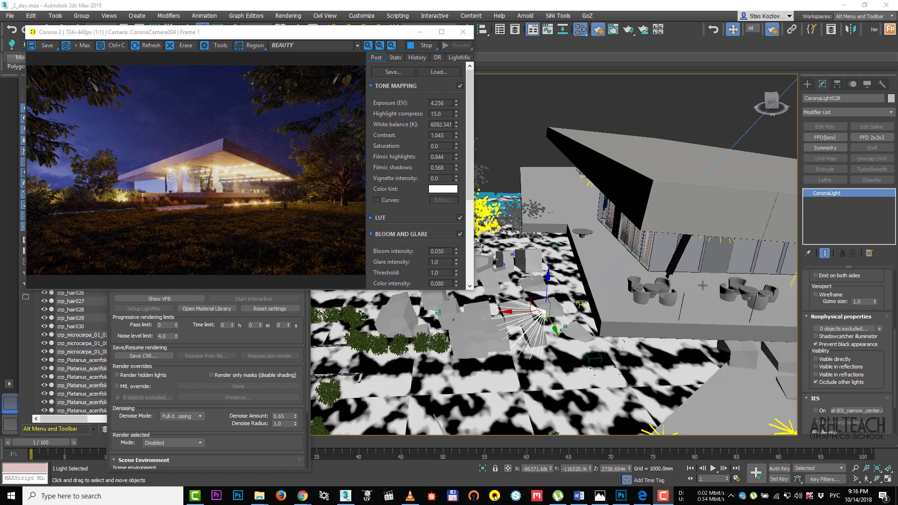
pyautogui.keyDown('alt'); pyautogui.moveTo(613, 277); pyautogui.dragTo(687, 274, button='middle'); pyautogui.keyUp('alt')
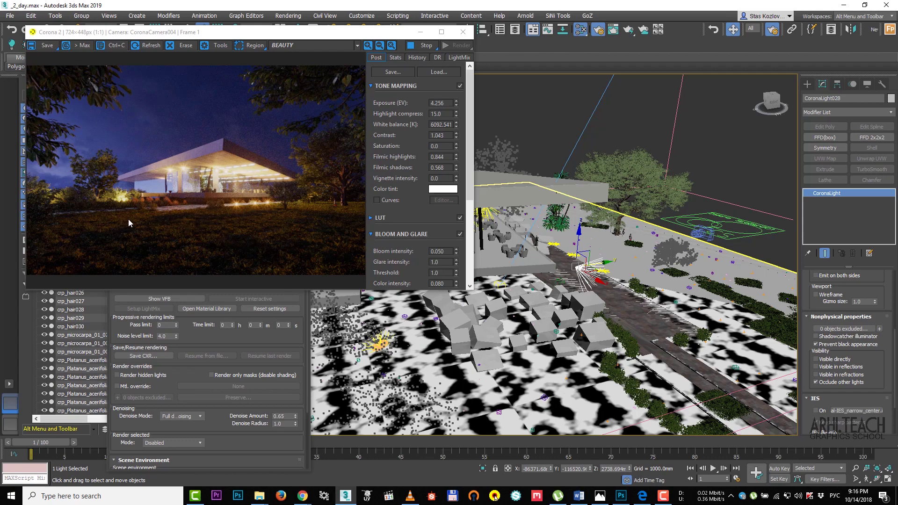
# Step: Orbit over the house, select CoronaLight018, and view the roof against the sky
pyautogui.keyDown('alt'); pyautogui.moveTo(588, 234); pyautogui.dragTo(501, 302, button='middle'); pyautogui.keyUp('alt')
pyautogui.scroll(8, 475, 352)
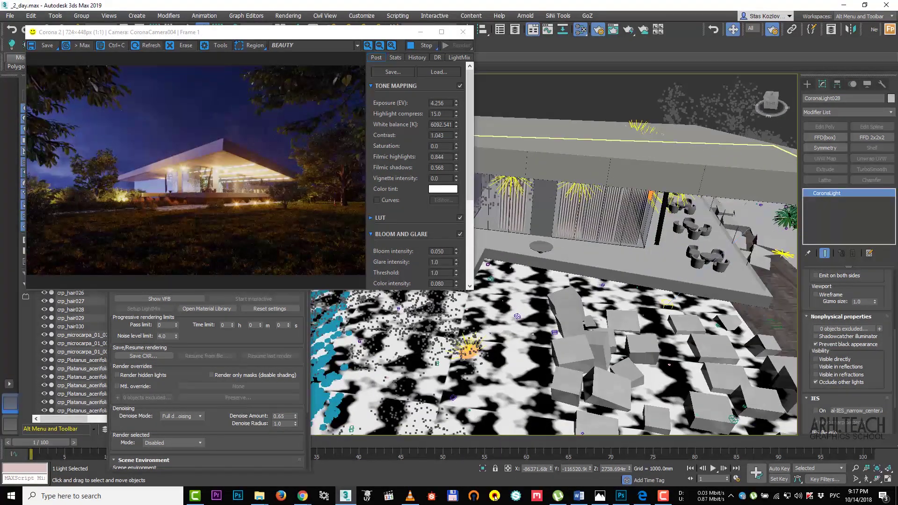
pyautogui.click(476, 352)
pyautogui.scroll(-5, 515, 346)
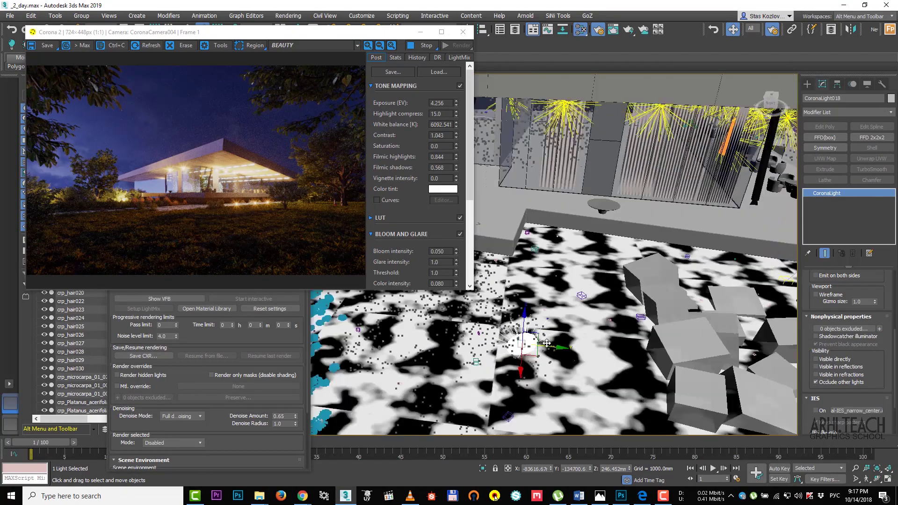
pyautogui.scroll(-3, 549, 341)
pyautogui.keyDown('alt'); pyautogui.moveTo(550, 341); pyautogui.dragTo(535, 304, button='middle'); pyautogui.keyUp('alt')
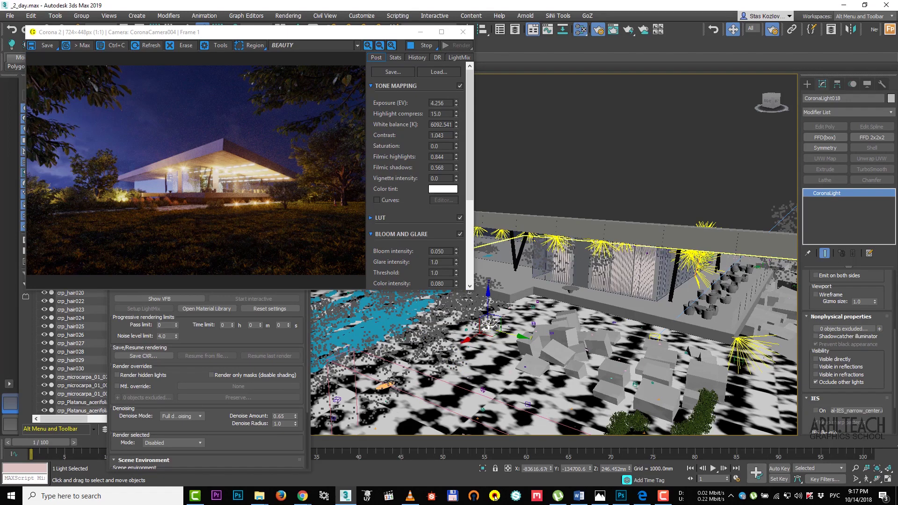
pyautogui.scroll(5, 381, 385)
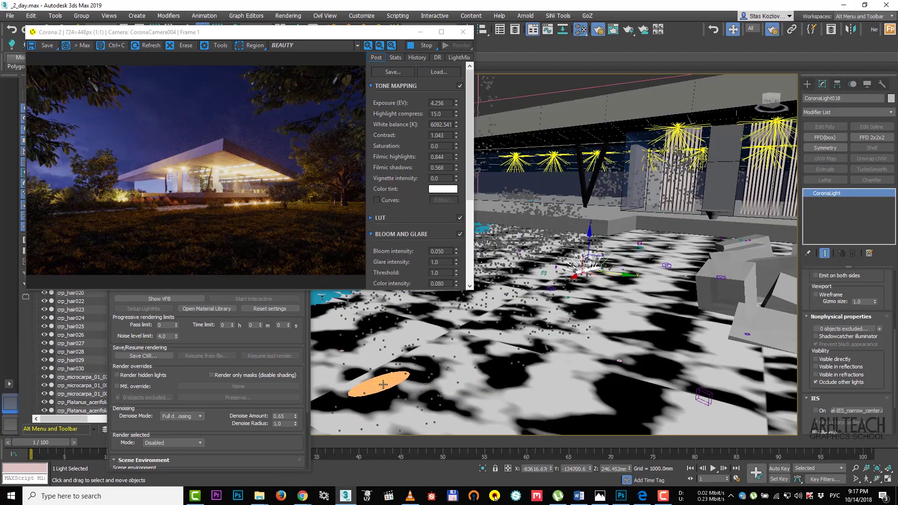
pyautogui.scroll(-5, 401, 386)
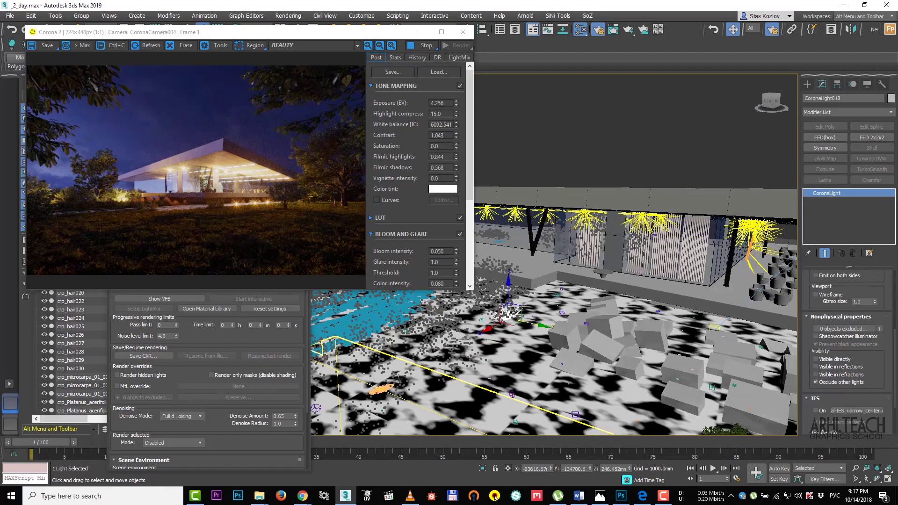
# Step: Swing to the building corner and trees, then select CoronaLight029
pyautogui.keyDown('alt'); pyautogui.moveTo(400, 381); pyautogui.dragTo(297, 385, button='middle'); pyautogui.keyUp('alt')
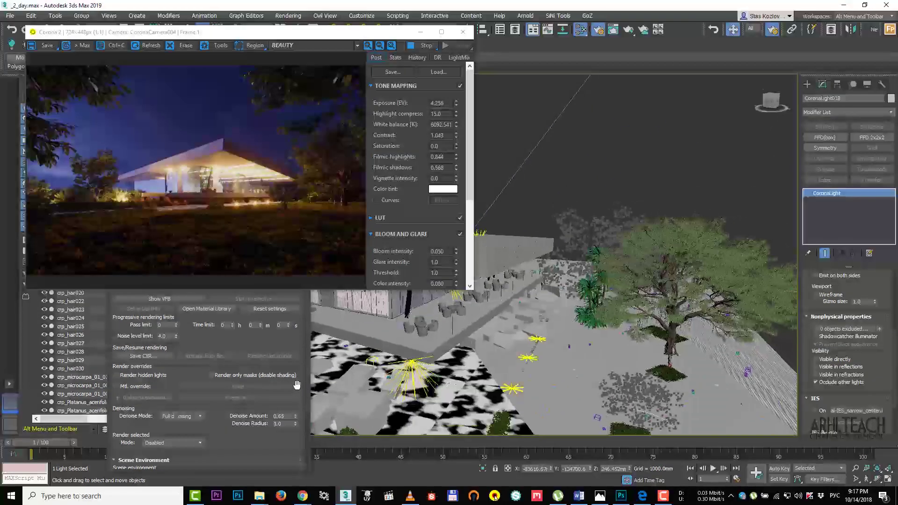
pyautogui.scroll(8, 571, 323)
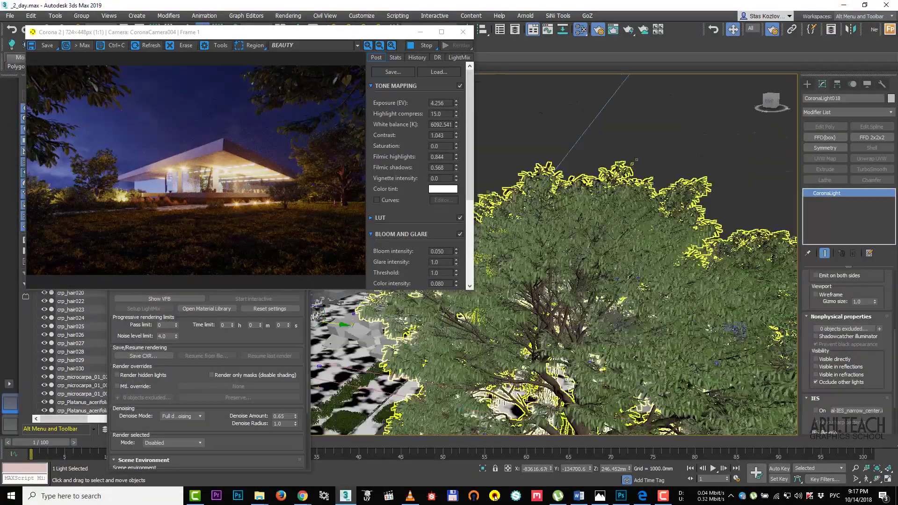
pyautogui.scroll(-8, 567, 252)
pyautogui.moveTo(572, 303)
pyautogui.mouseDown(button='middle')
pyautogui.moveTo(653, 298)
pyautogui.moveTo(647, 289)
pyautogui.mouseUp(button='middle')
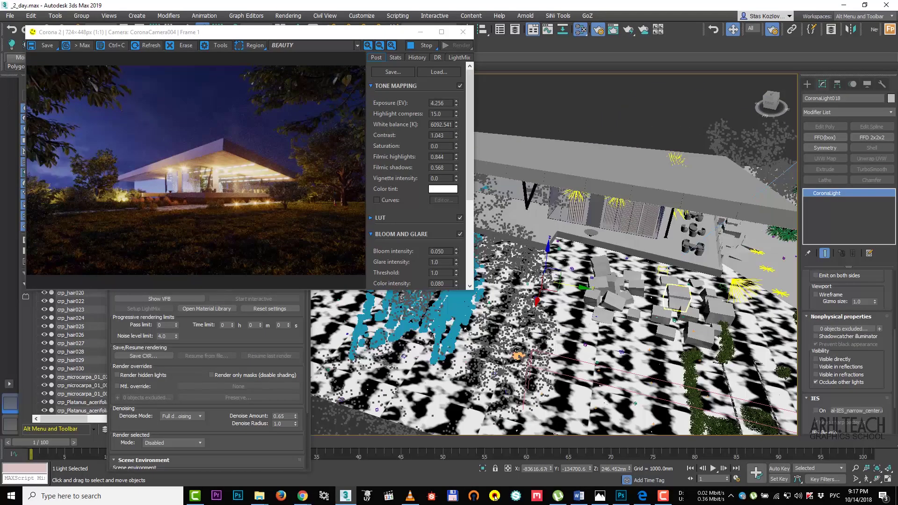
pyautogui.moveTo(565, 285); pyautogui.dragTo(522, 280, button='middle')
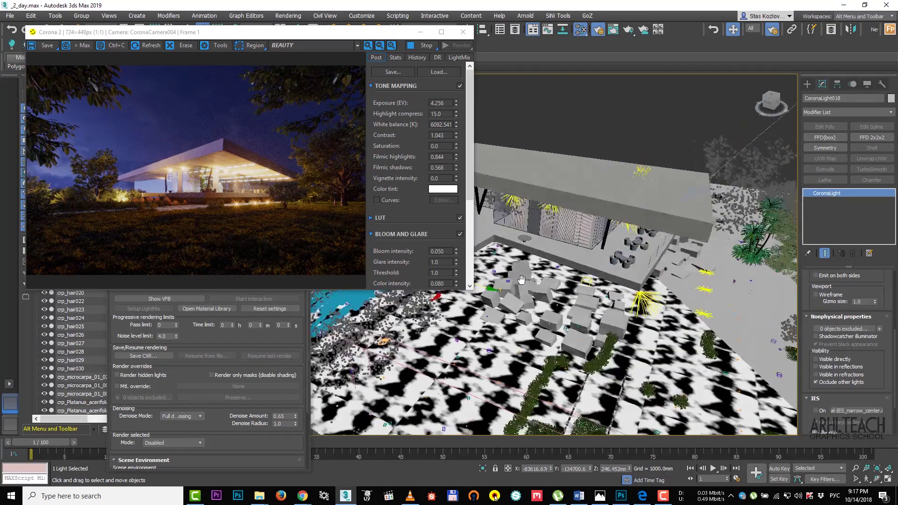
pyautogui.scroll(5, 716, 272)
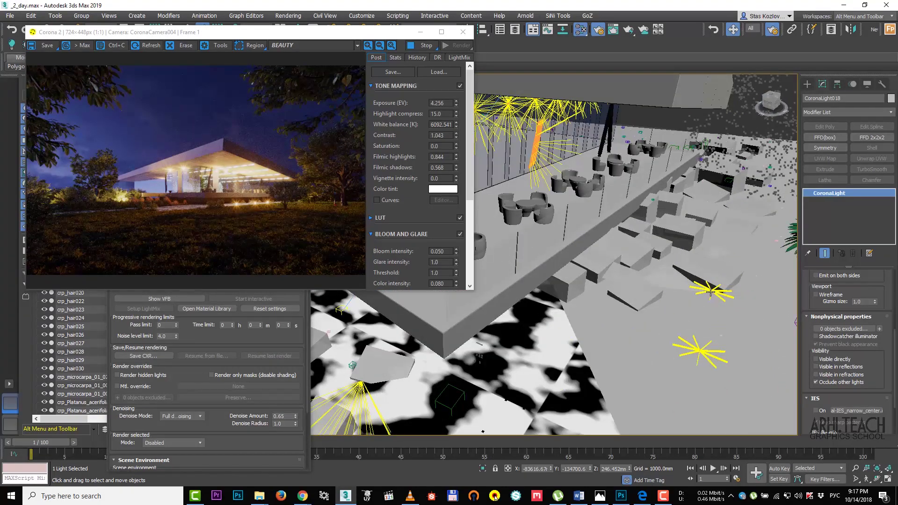
pyautogui.click(711, 292)
# Step: Orbit to a near-ground angle and pan across the ground lights
pyautogui.keyDown('alt'); pyautogui.moveTo(722, 305); pyautogui.dragTo(703, 283, button='middle'); pyautogui.keyUp('alt')
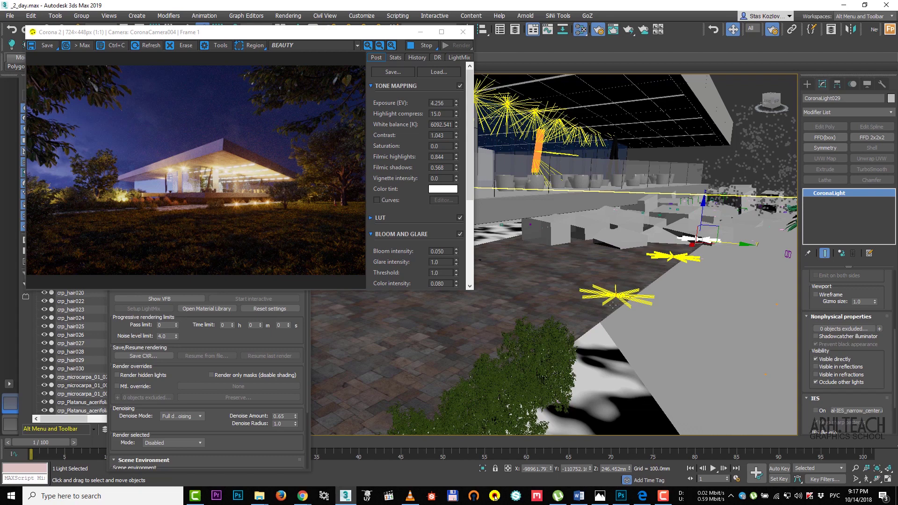
pyautogui.scroll(2, 251, 209)
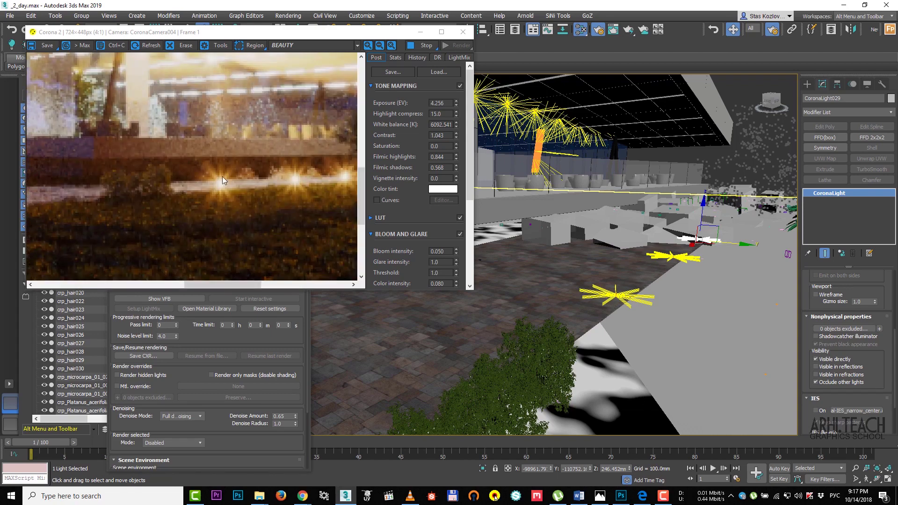
pyautogui.scroll(-1, 230, 183)
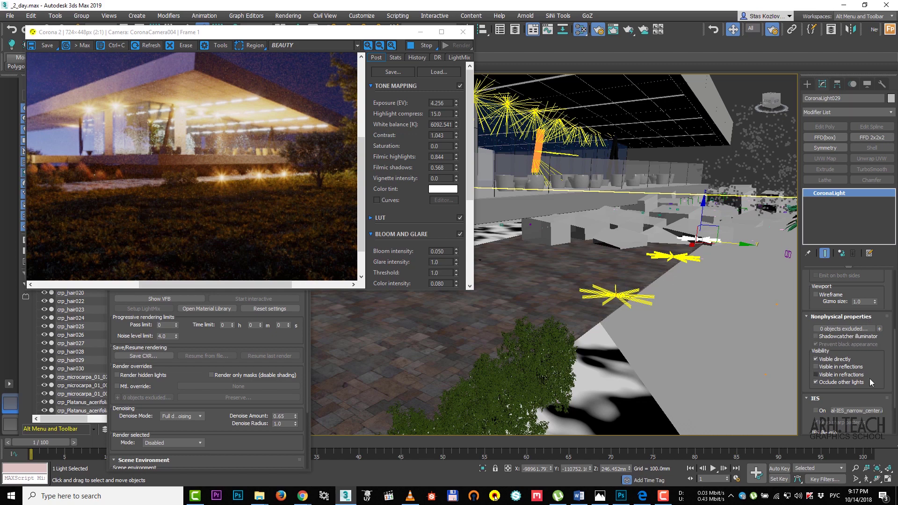
pyautogui.scroll(5, 888, 312)
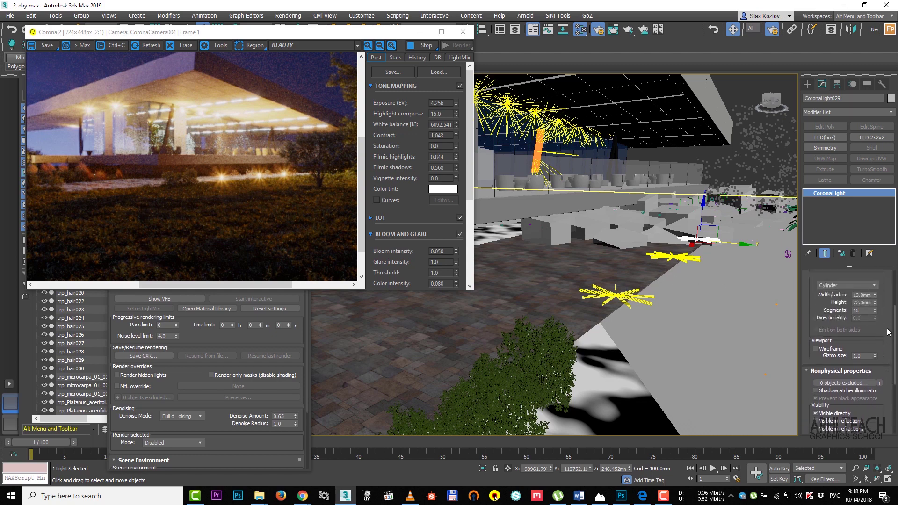
pyautogui.scroll(2, 889, 312)
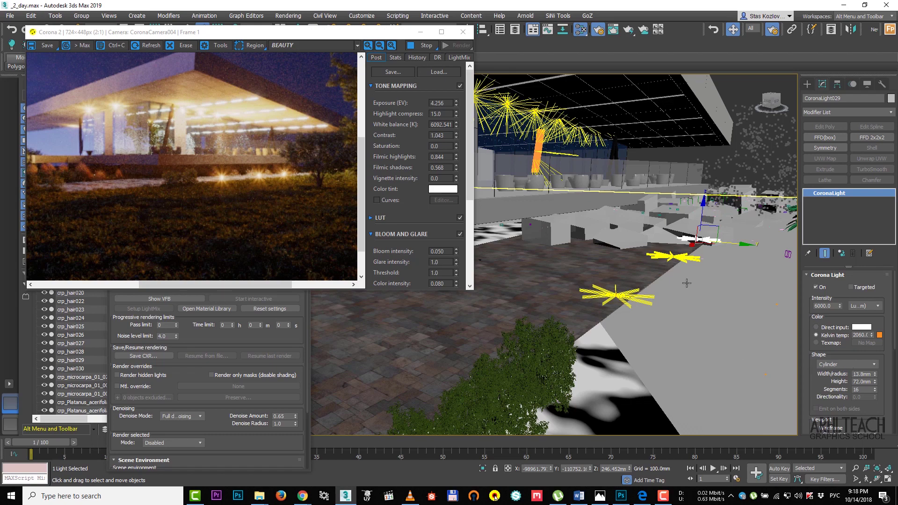
pyautogui.moveTo(627, 151); pyautogui.dragTo(657, 189, button='middle')
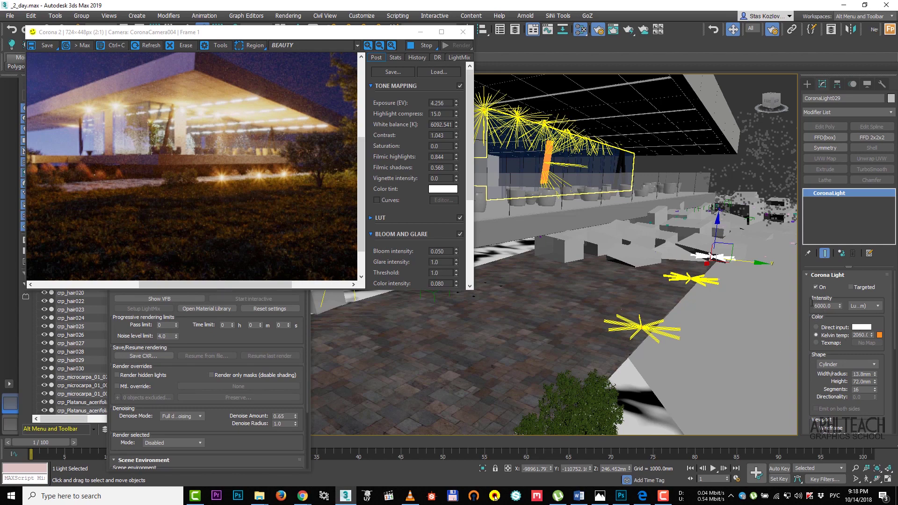
pyautogui.moveTo(538, 136); pyautogui.dragTo(567, 158, button='middle')
# Step: Select ceiling light CoronaLight001 and enlarge the Corona VFB to fit the render
pyautogui.scroll(-4, 564, 157)
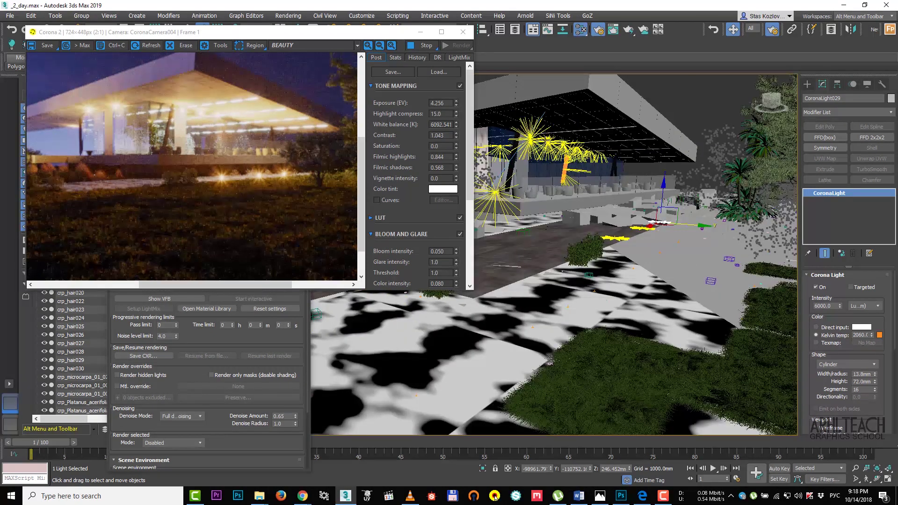
pyautogui.click(532, 136)
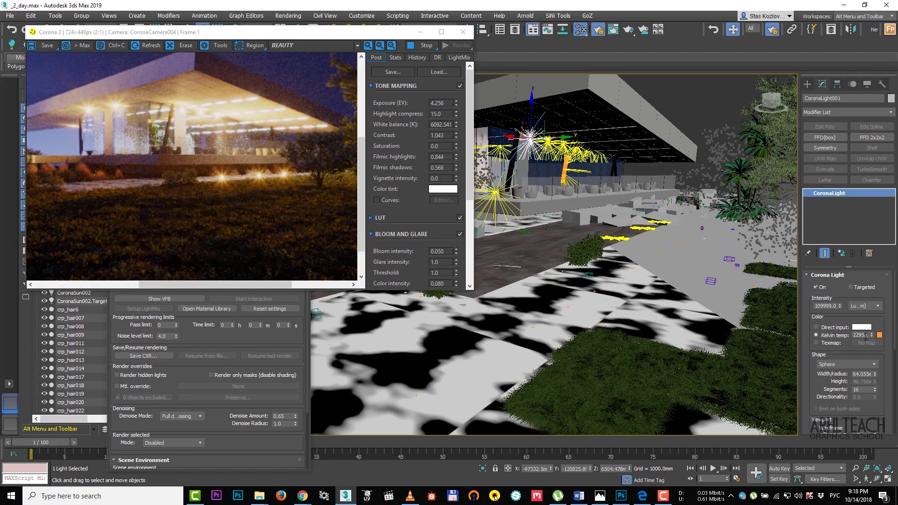
pyautogui.moveTo(504, 245); pyautogui.dragTo(654, 295, button='middle')
pyautogui.doubleClick(174, 142)
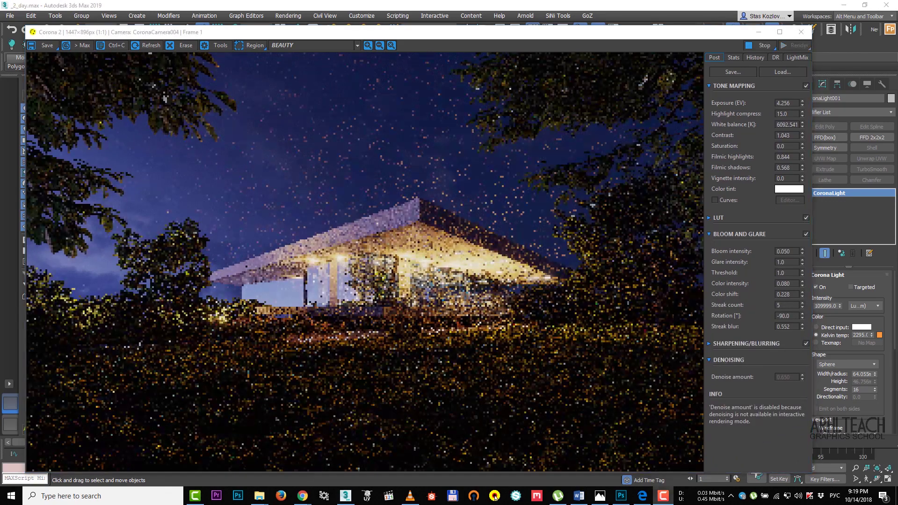
# Step: Load the Global volume material into the Slate Material Editor and open its parameters
pyautogui.moveTo(575, 39); pyautogui.dragTo(563, 322)
pyautogui.moveTo(216, 199); pyautogui.dragTo(543, 44)
pyautogui.moveTo(566, 289); pyautogui.dragTo(574, 140)
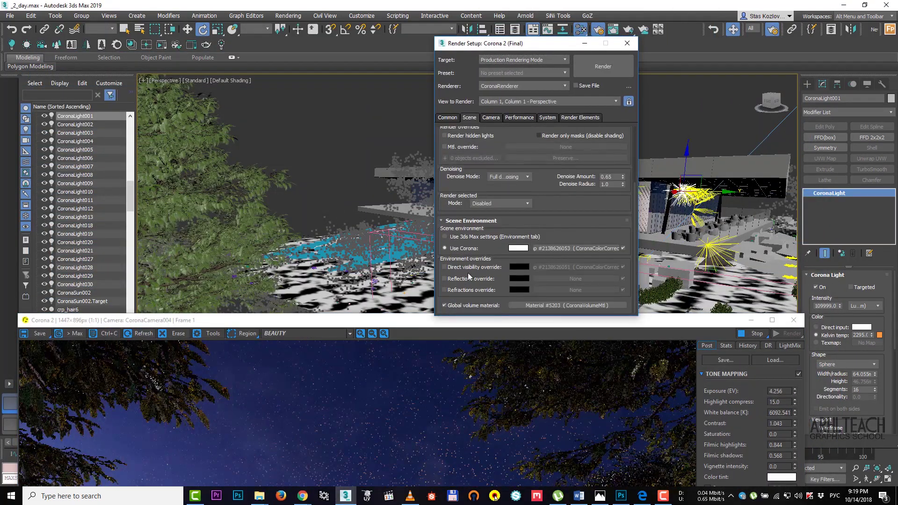
pyautogui.moveTo(897, 51); pyautogui.dragTo(426, 98)
pyautogui.doubleClick(415, 169)
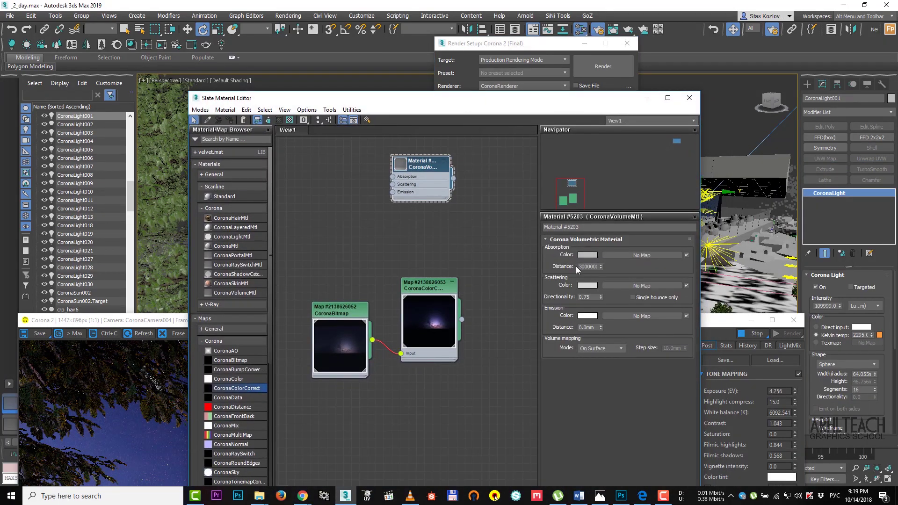
# Step: Check the 300000 absorption distance and bring the night render back over the viewport
pyautogui.click(583, 268)
pyautogui.moveTo(582, 267); pyautogui.dragTo(589, 268)
pyautogui.click(171, 320)
pyautogui.moveTo(171, 320); pyautogui.dragTo(222, 26)
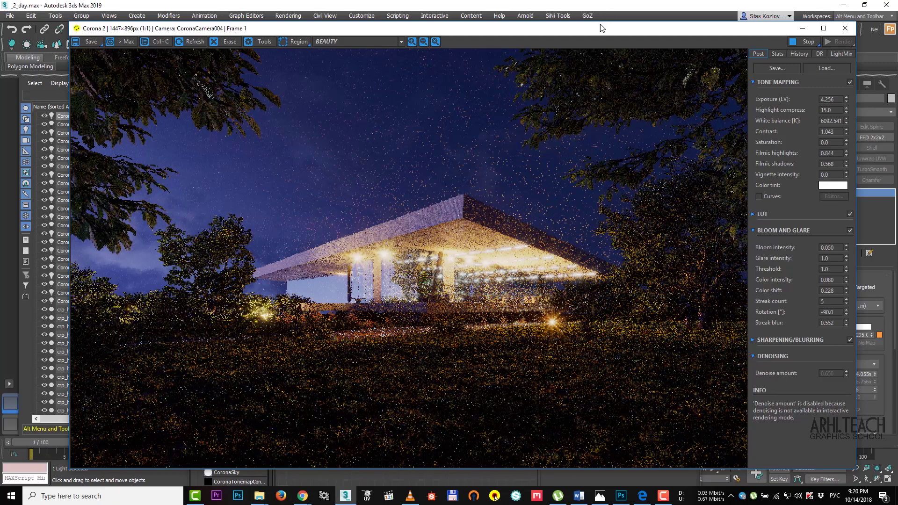
pyautogui.moveTo(600, 29); pyautogui.dragTo(557, 404)
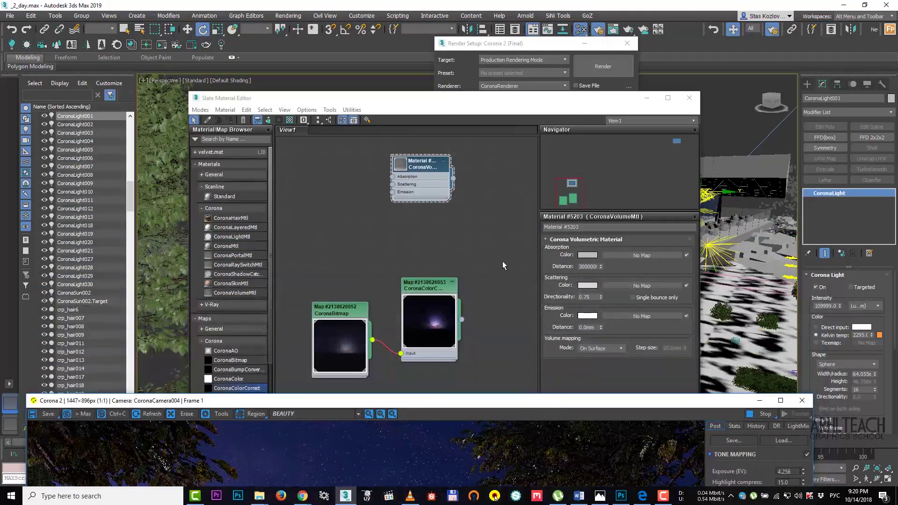
pyautogui.moveTo(386, 329); pyautogui.dragTo(407, 265, button='middle')
pyautogui.scroll(1, 364, 239)
pyautogui.scroll(1, 363, 234)
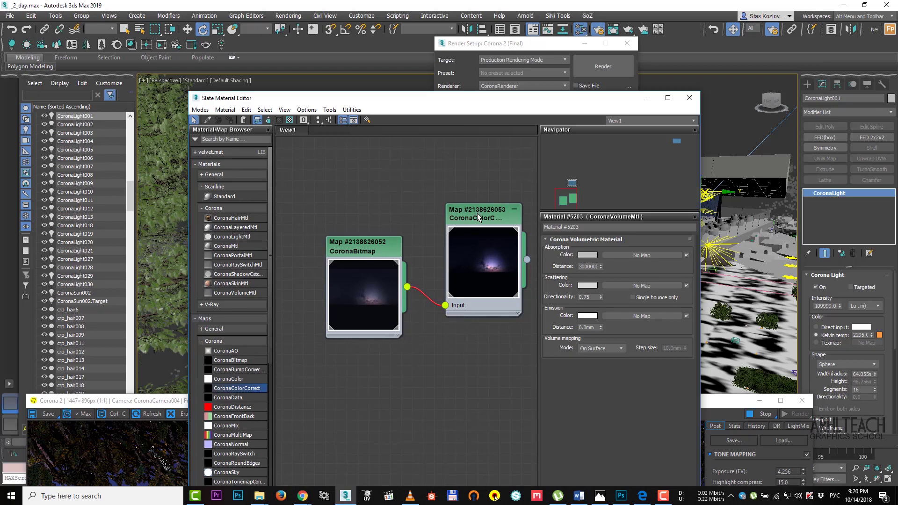
pyautogui.doubleClick(360, 250)
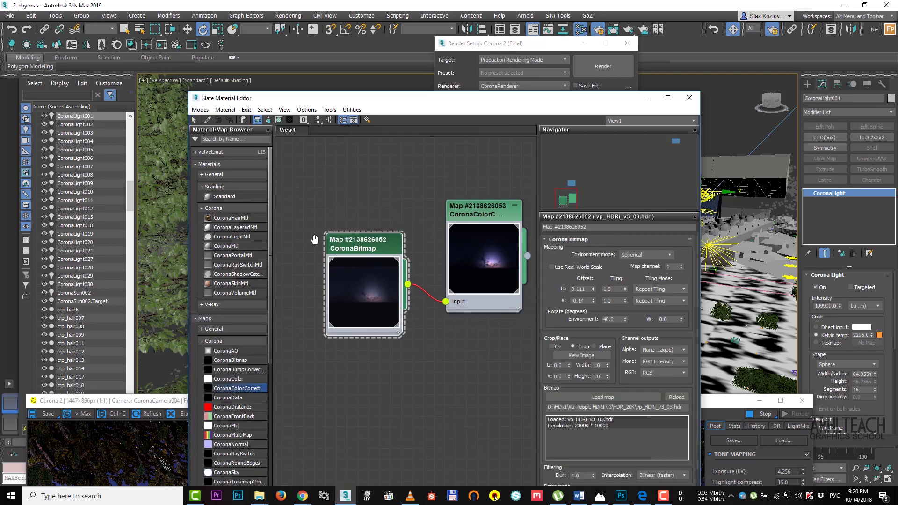
pyautogui.moveTo(351, 307); pyautogui.dragTo(325, 276, button='middle')
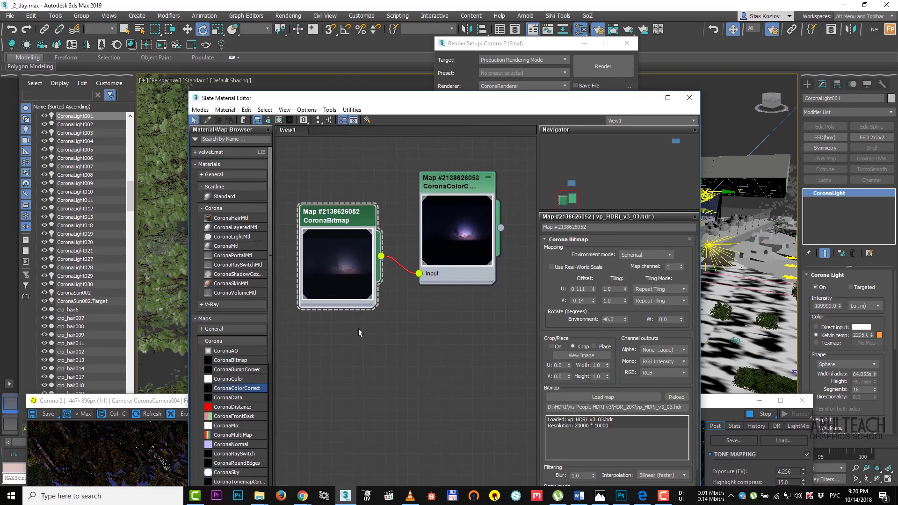
pyautogui.scroll(2, 352, 314)
pyautogui.scroll(-1, 352, 314)
pyautogui.moveTo(352, 313); pyautogui.dragTo(364, 335, button='middle')
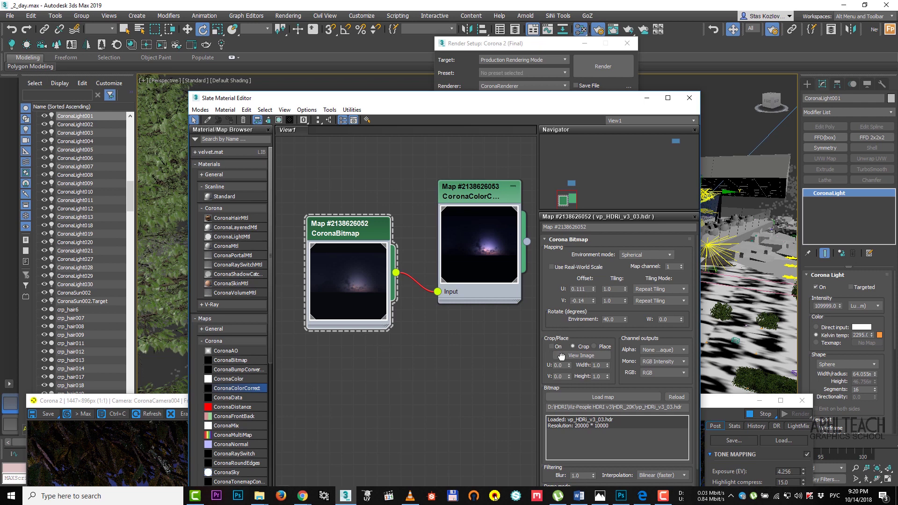
pyautogui.moveTo(562, 333); pyautogui.dragTo(565, 297)
pyautogui.moveTo(563, 266); pyautogui.dragTo(566, 301)
pyautogui.moveTo(593, 301); pyautogui.dragTo(562, 301)
pyautogui.moveTo(150, 403); pyautogui.dragTo(195, 24)
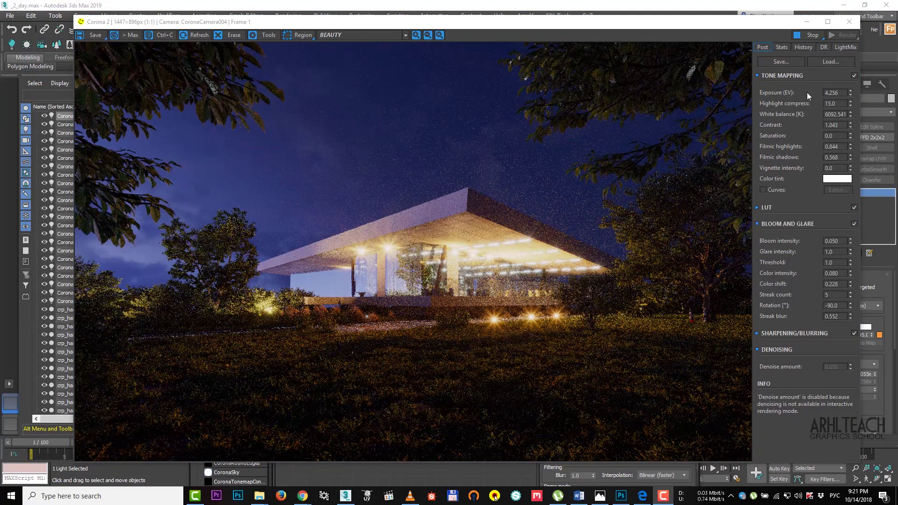
# Step: Review exposure, highlight compress and contrast, then set filmic shadows 0.624 and vignette 1.227
pyautogui.doubleClick(837, 93)
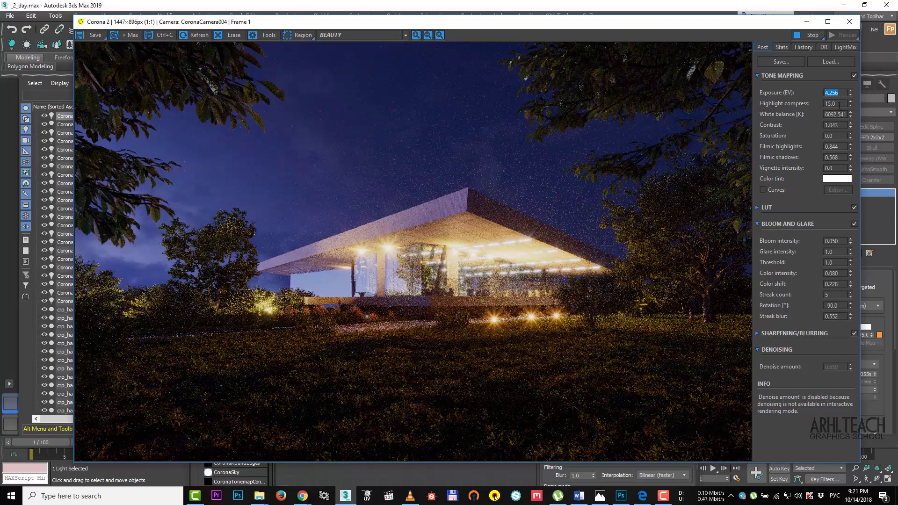
pyautogui.doubleClick(842, 104)
pyautogui.click(840, 125)
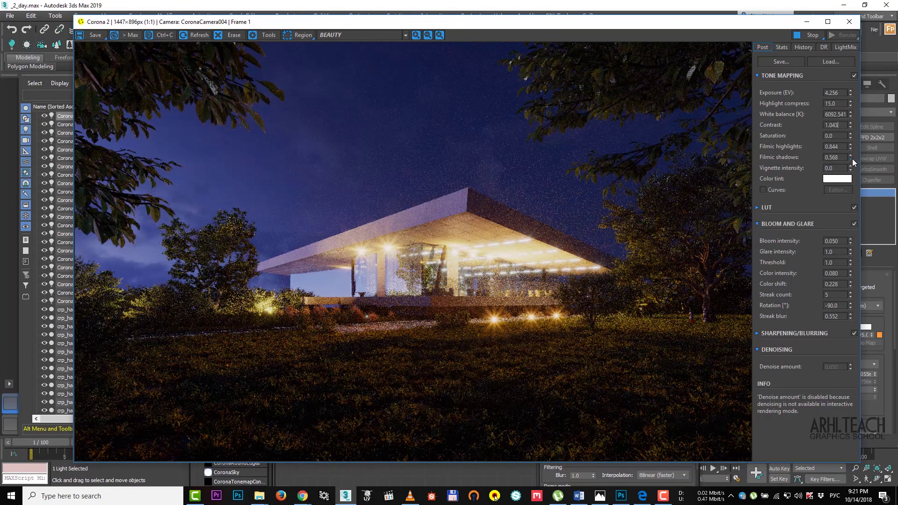
pyautogui.moveTo(853, 159); pyautogui.dragTo(849, 86)
pyautogui.moveTo(852, 167); pyautogui.dragTo(805, 21)
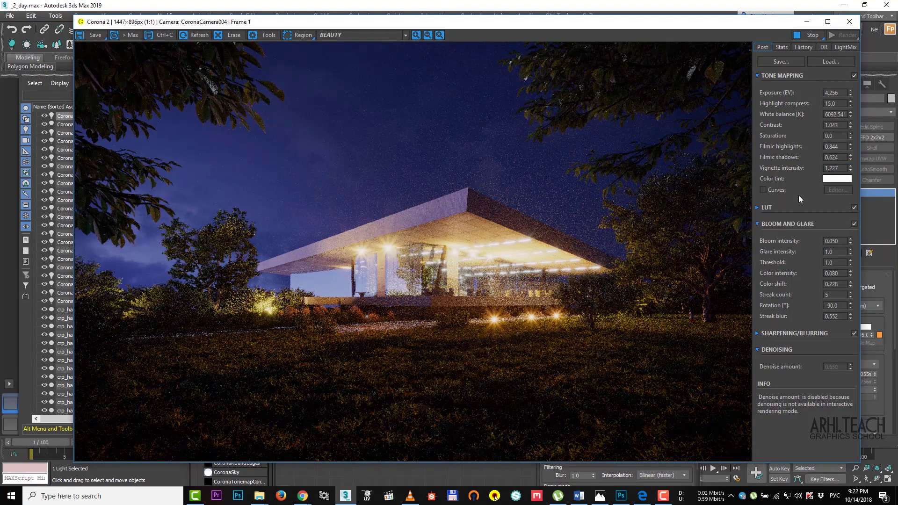
# Step: Toggle the Adanmq_Advantix_100 LUT off and on to compare, leaving it enabled
pyautogui.click(758, 208)
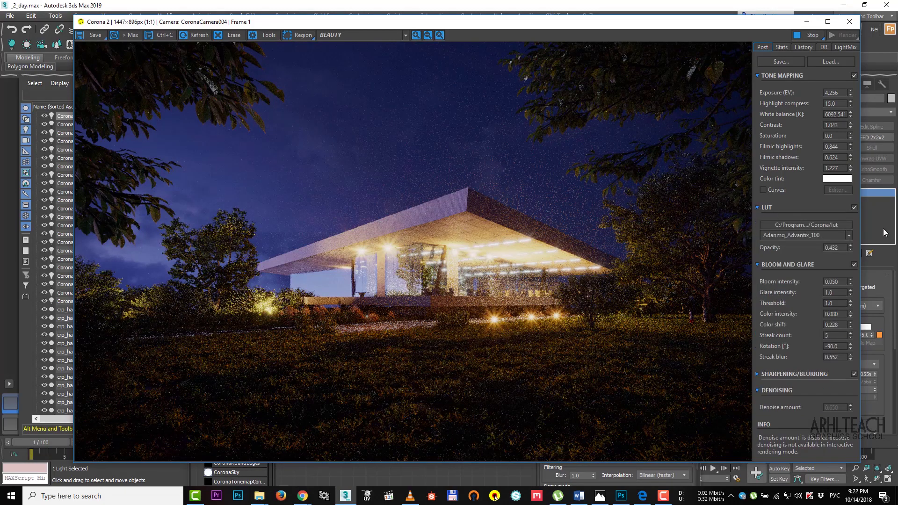
pyautogui.click(854, 208)
pyautogui.click(854, 207)
pyautogui.click(854, 208)
pyautogui.click(855, 208)
pyautogui.click(855, 207)
pyautogui.click(855, 208)
# Step: Adjust the Bloom and Glare intensity, color shift and streak count values
pyautogui.moveTo(833, 282); pyautogui.dragTo(840, 282)
pyautogui.press('Tab')
pyautogui.moveTo(841, 323); pyautogui.dragTo(773, 328)
pyautogui.press('Tab')
# Step: Zoom and pan the VFB around the ground lights to inspect the glare streaks
pyautogui.scroll(2, 514, 319)
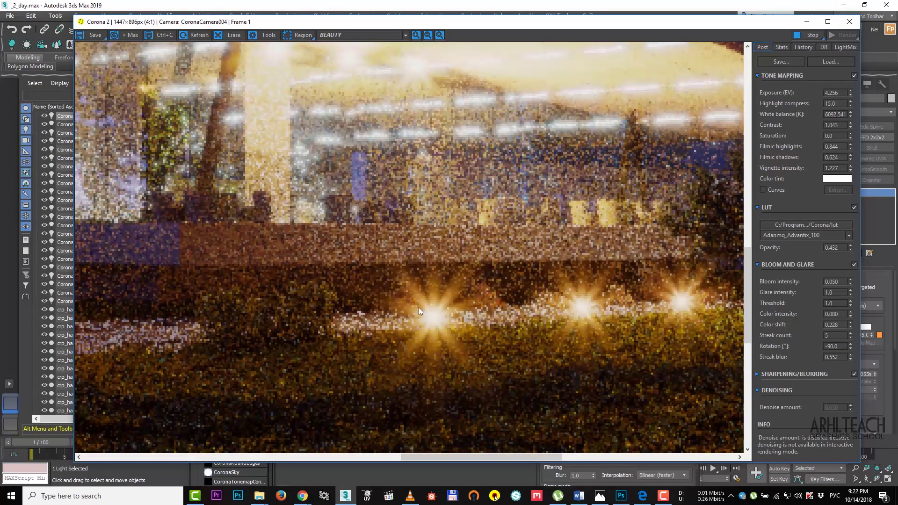
pyautogui.scroll(-1, 420, 329)
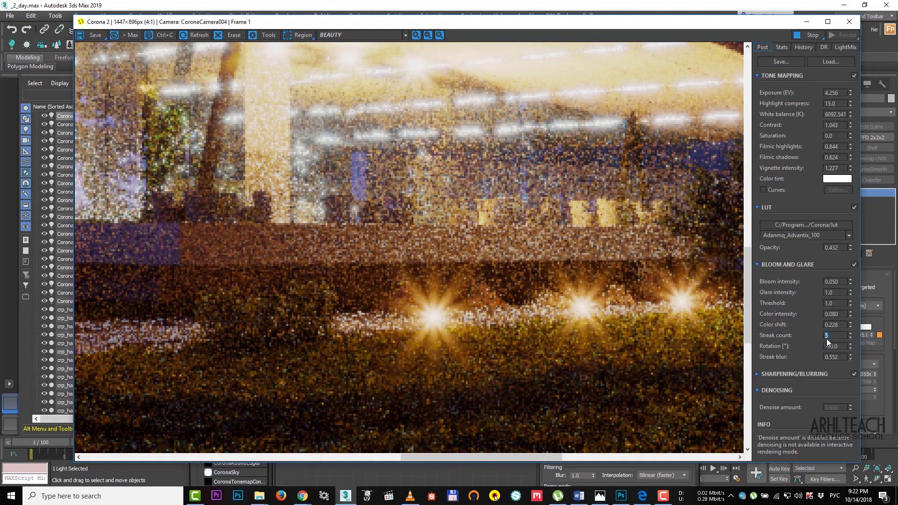
pyautogui.scroll(-1, 576, 323)
pyautogui.scroll(1, 575, 324)
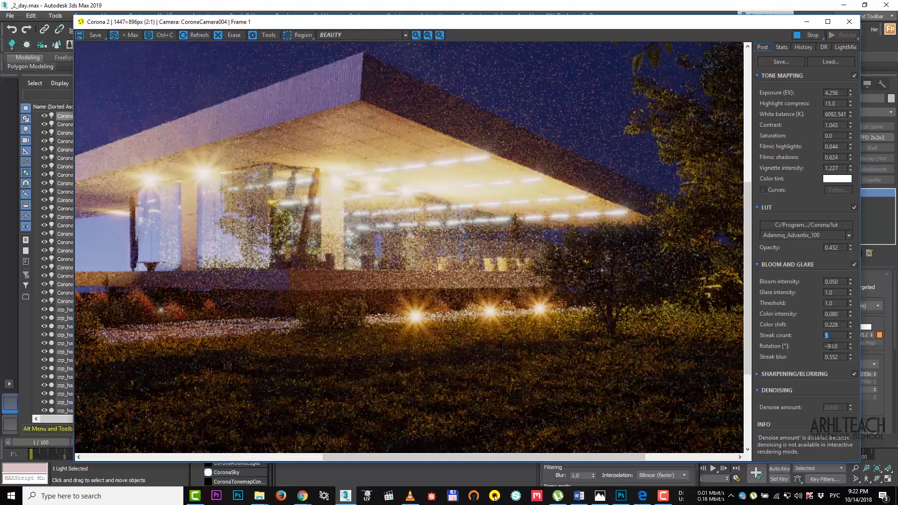
pyautogui.moveTo(454, 294); pyautogui.dragTo(551, 271)
pyautogui.scroll(-1, 551, 271)
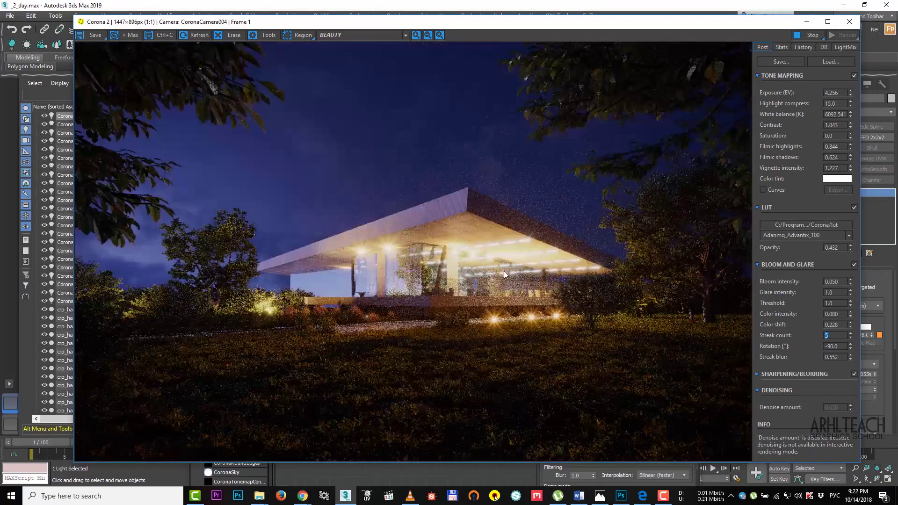
pyautogui.scroll(1, 437, 265)
# Step: Set streak blur to 0.552 and expand the Sharpening/Blurring settings
pyautogui.scroll(-1, 436, 274)
pyautogui.click(838, 357)
pyautogui.click(828, 374)
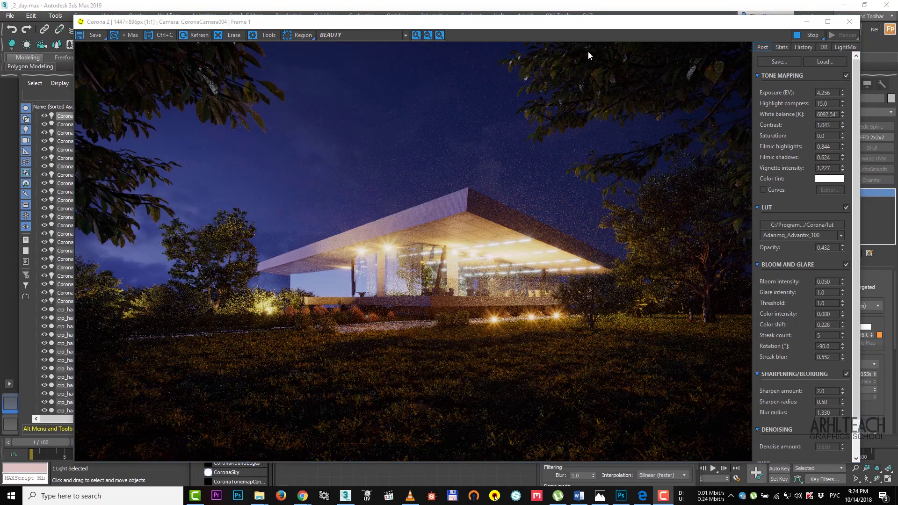
pyautogui.moveTo(597, 27); pyautogui.dragTo(591, 272)
pyautogui.click(484, 149)
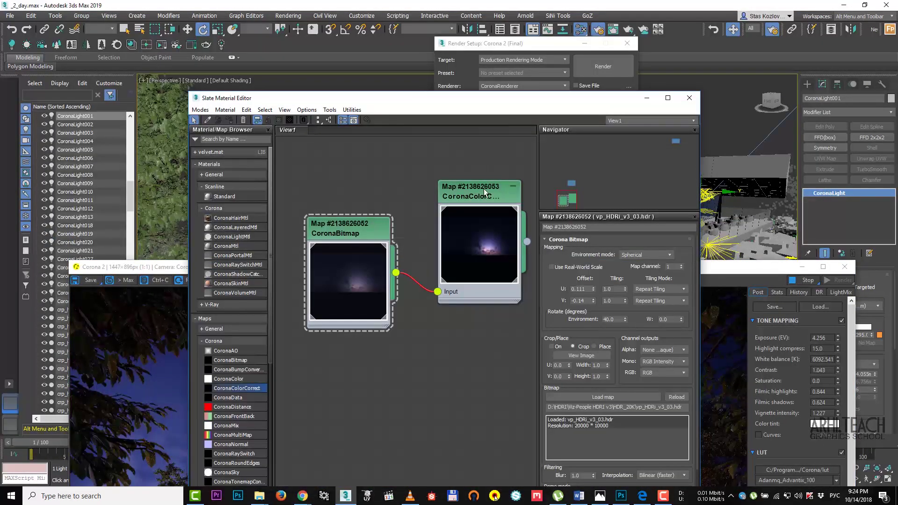
pyautogui.scroll(-1, 461, 279)
pyautogui.click(446, 228)
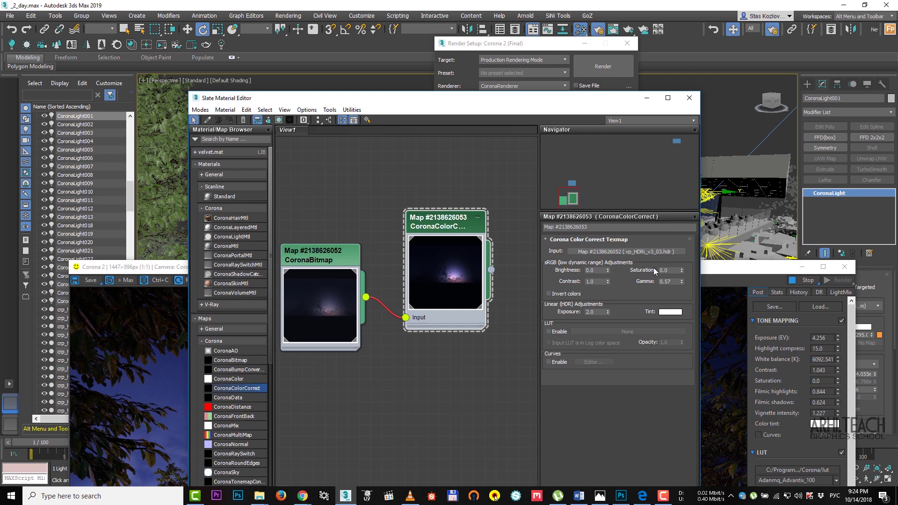
pyautogui.moveTo(674, 282); pyautogui.dragTo(642, 286)
pyautogui.press('Tab')
pyautogui.moveTo(172, 270); pyautogui.dragTo(132, 154)
pyautogui.moveTo(115, 262); pyautogui.dragTo(192, 42)
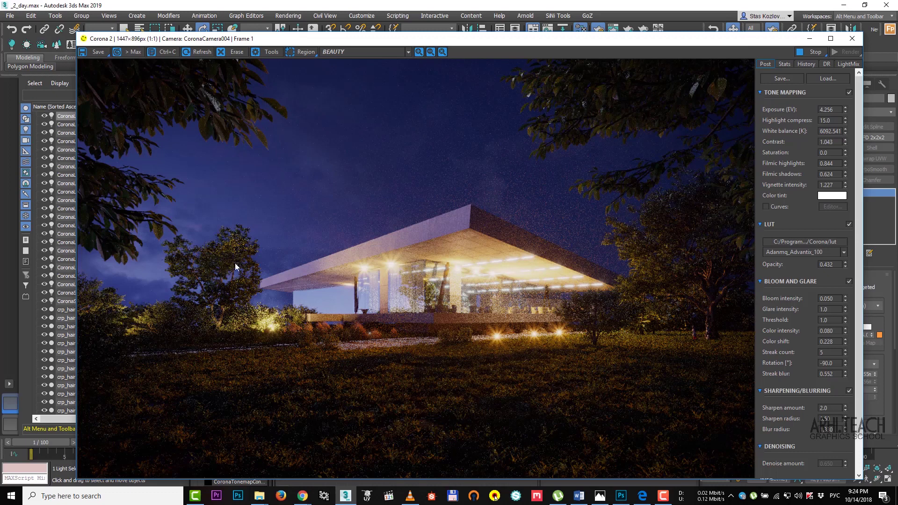
pyautogui.moveTo(609, 41); pyautogui.dragTo(610, 26)
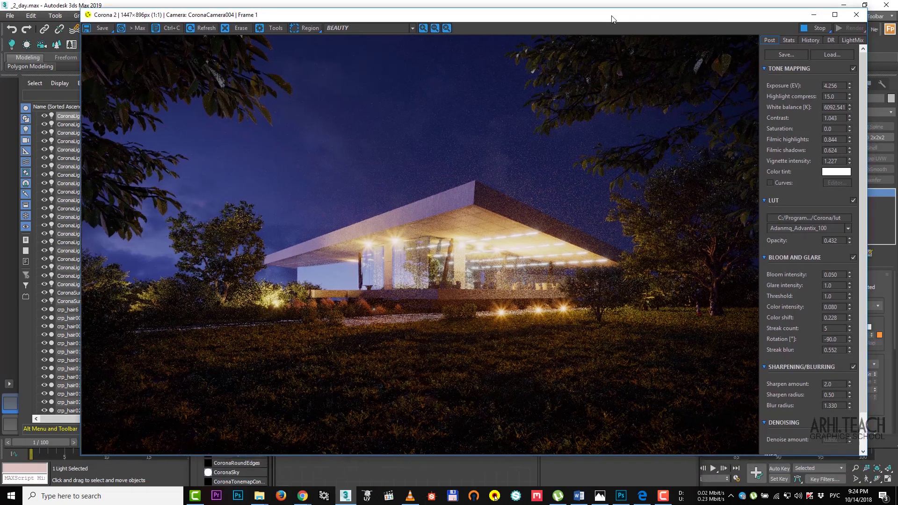